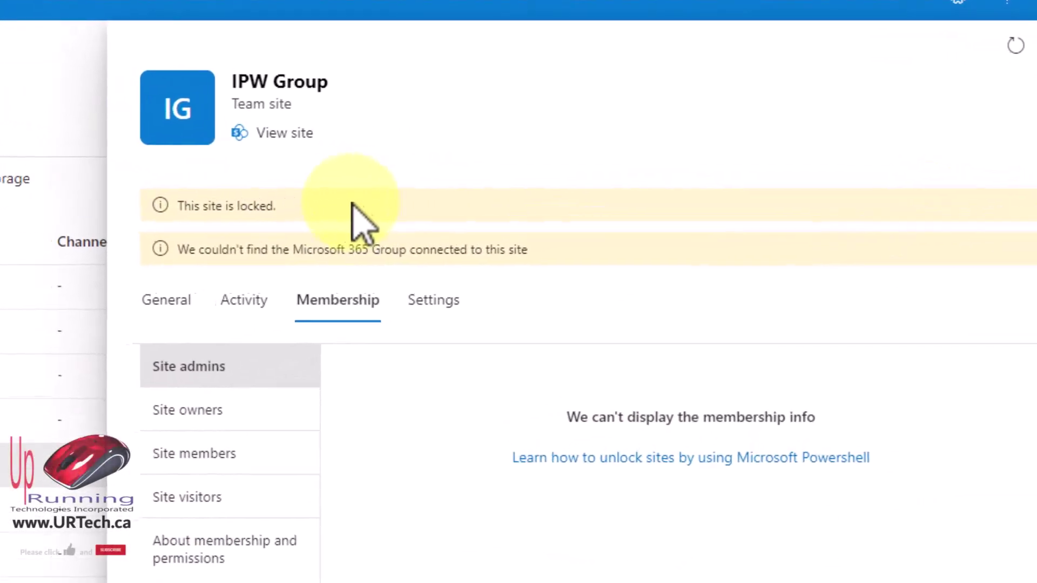
Highlight the site-locked and missing Microsoft 365 Group warnings, then bring up the Veeam session log
drag(568, 177, 616, 178)
drag(146, 253, 546, 258)
click(545, 258)
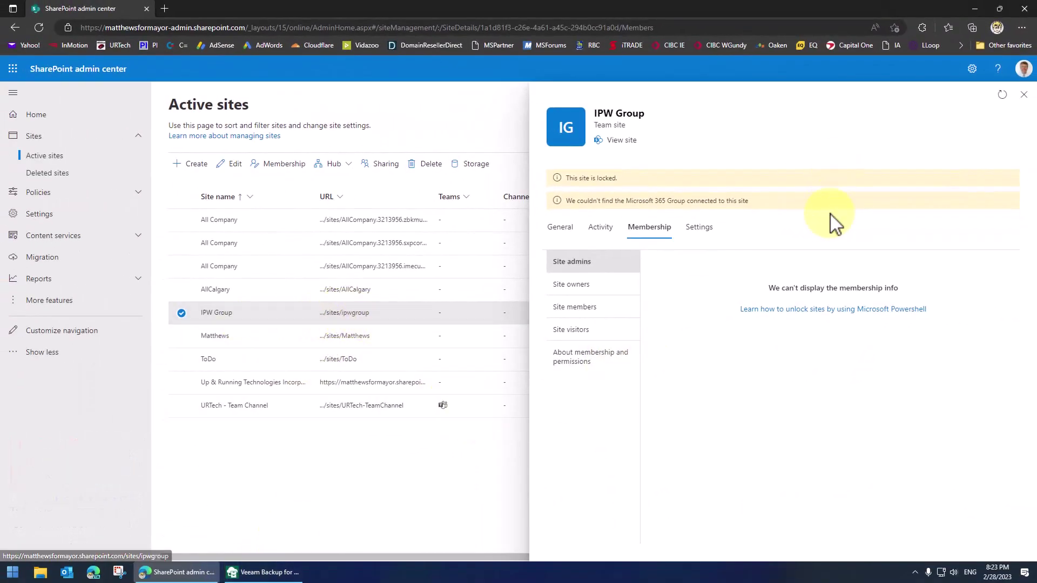
key(Escape)
click(342, 454)
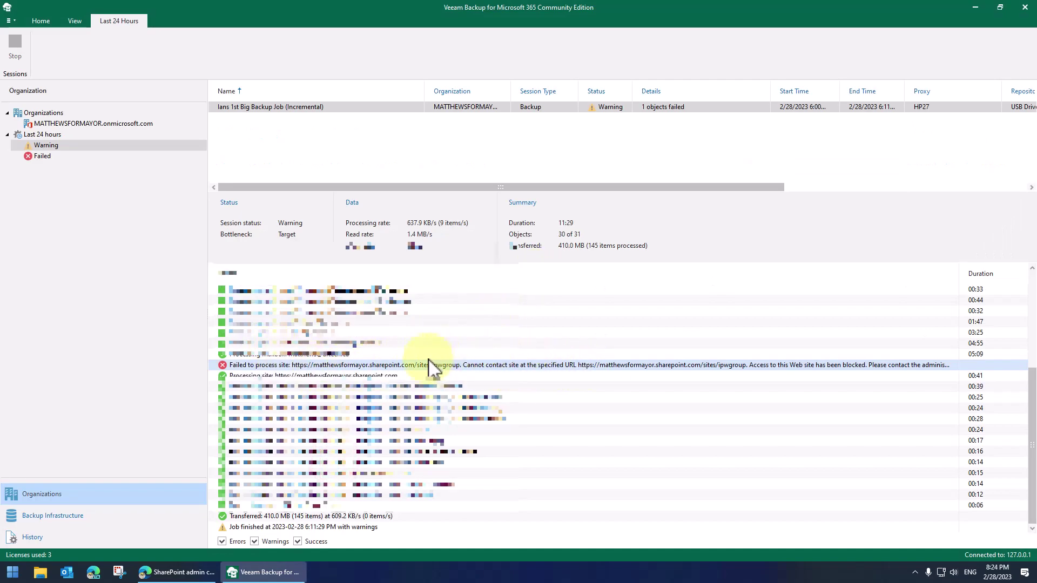
Go from portal.office.com through the Microsoft 365 admin center to the SharePoint admin center
click(972, 4)
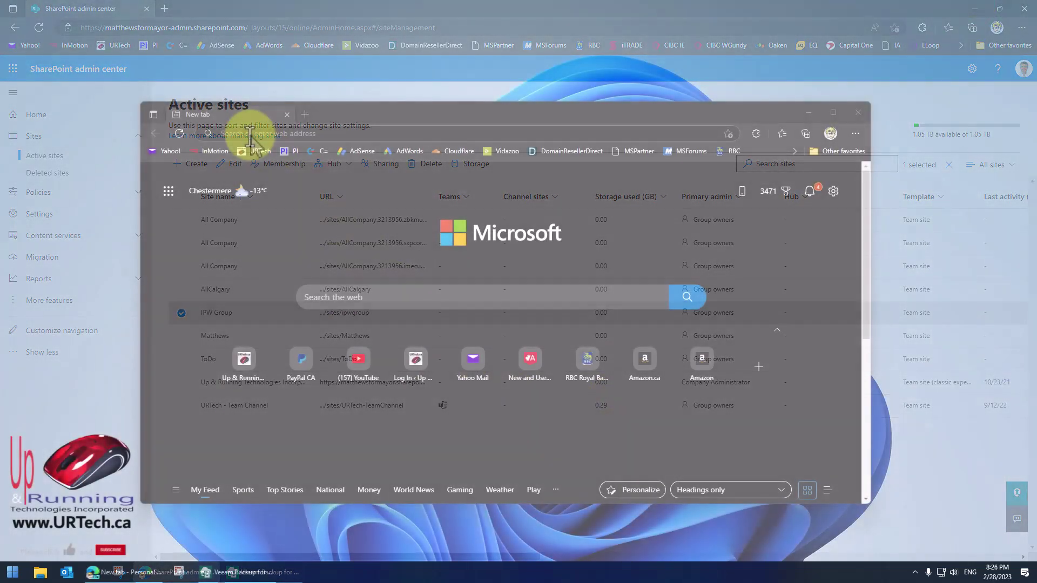
click(250, 133)
text(portal.office.com)
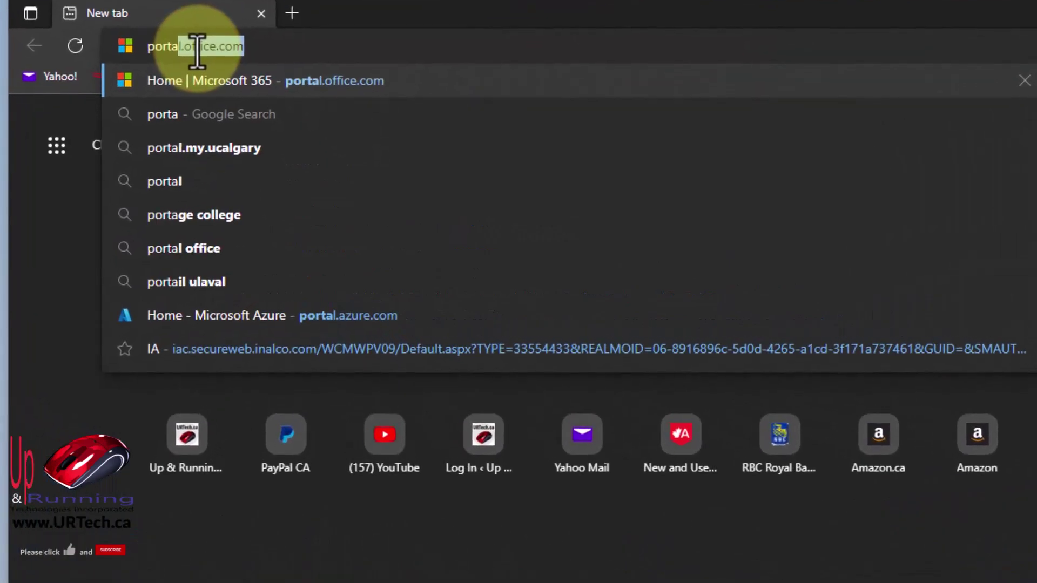
key(Return)
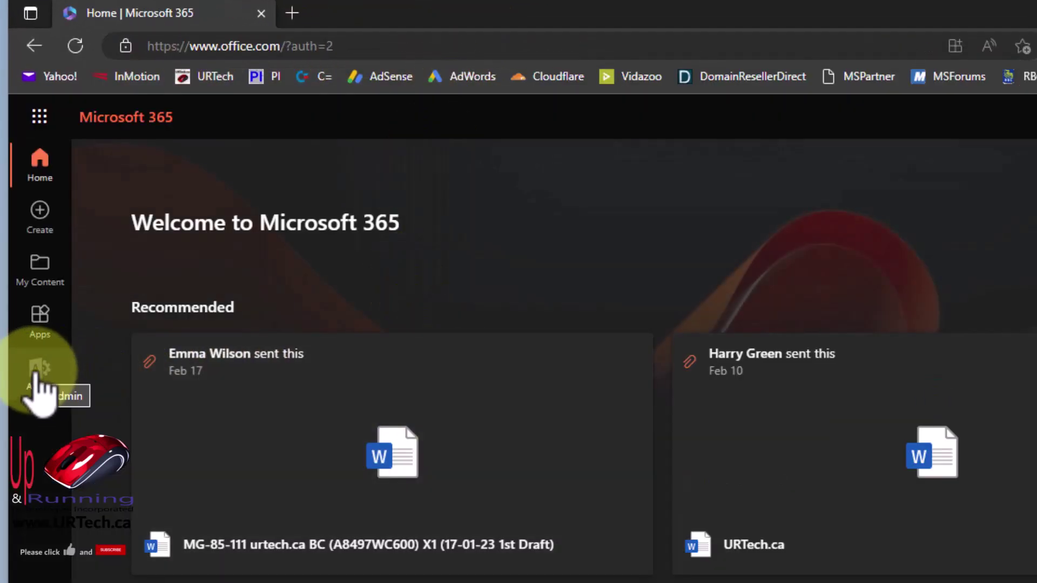
click(35, 375)
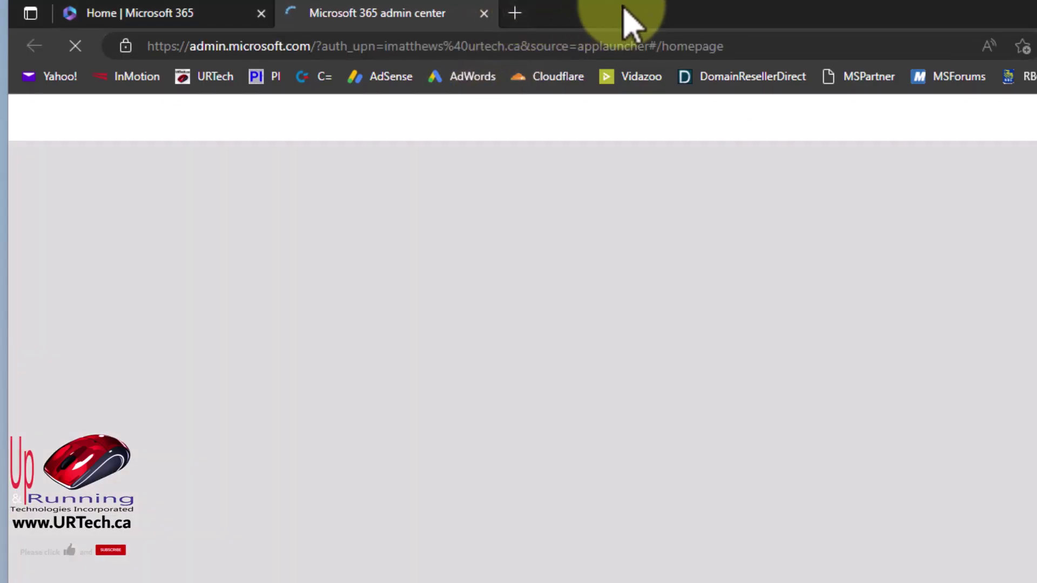
click(863, 189)
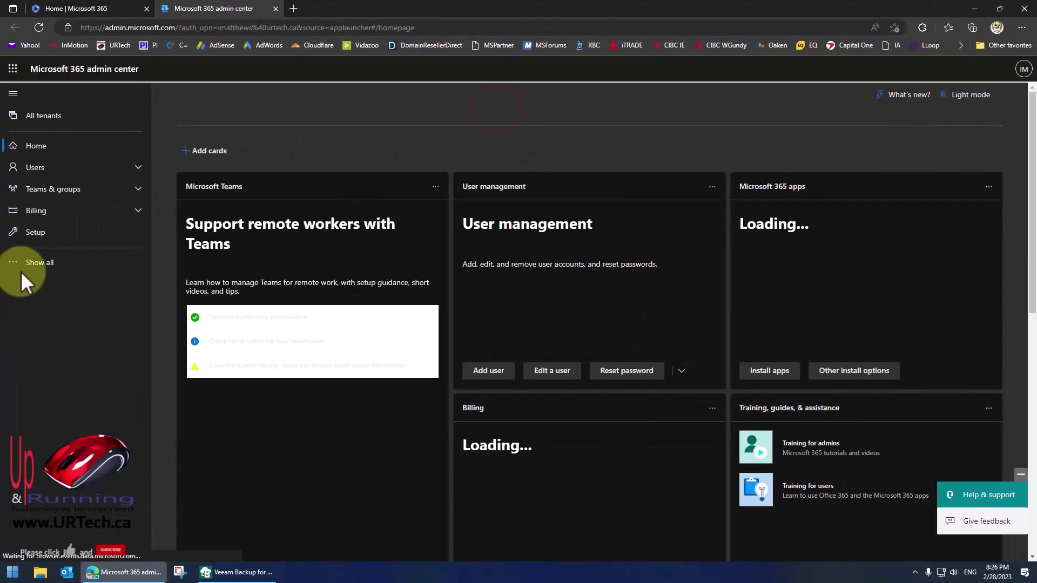
click(34, 266)
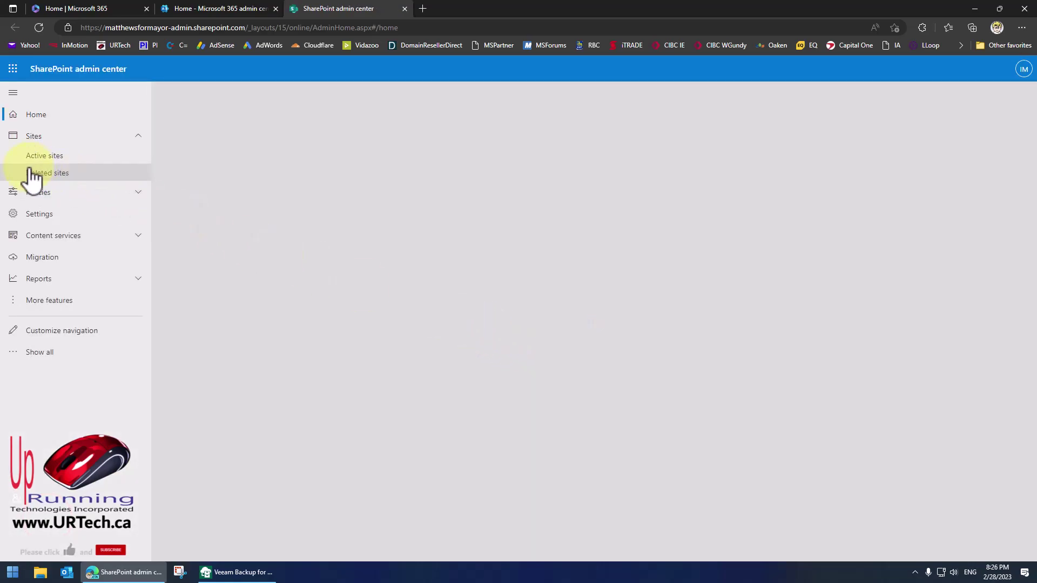
Open IPW Group from Active sites, try deleting it, dismiss the locked-site refusal, and reopen it
click(46, 158)
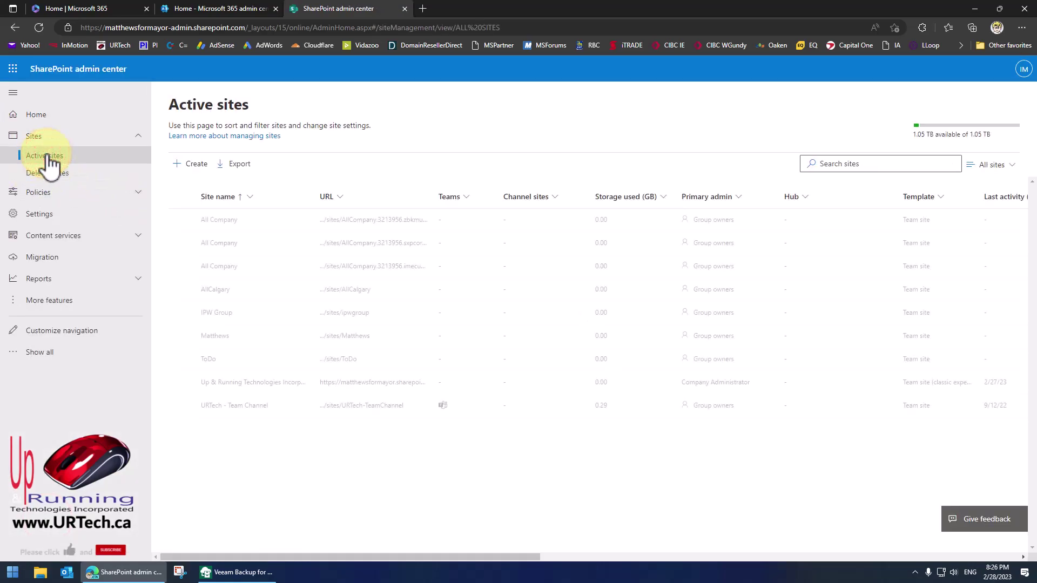
click(218, 313)
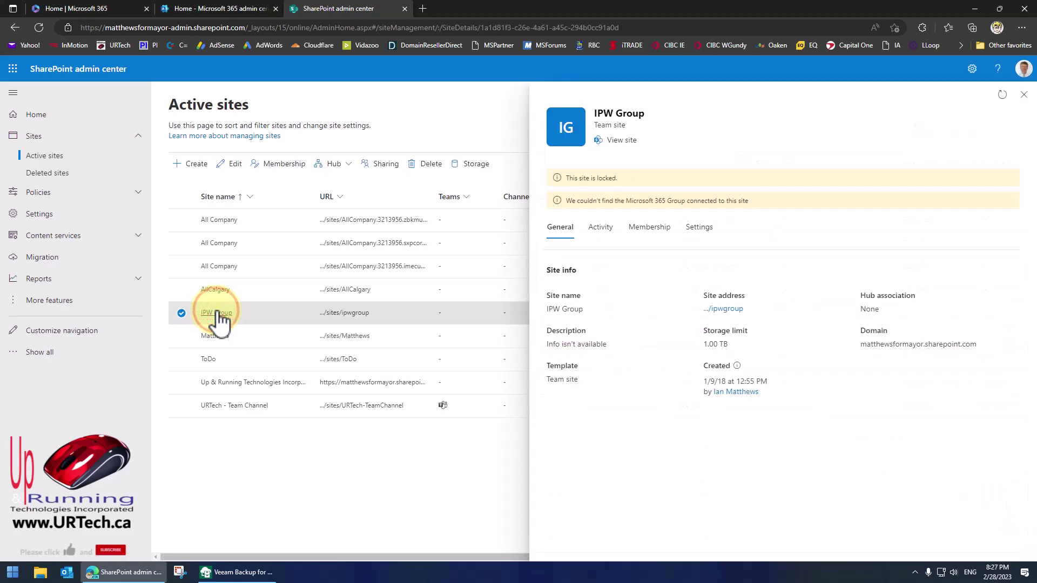
click(432, 167)
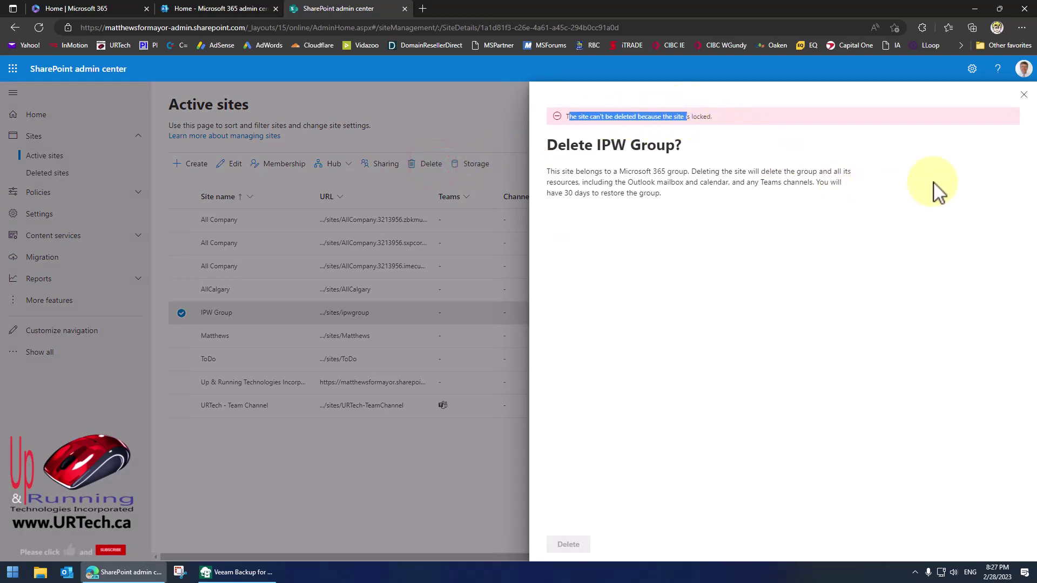
key(Escape)
click(226, 312)
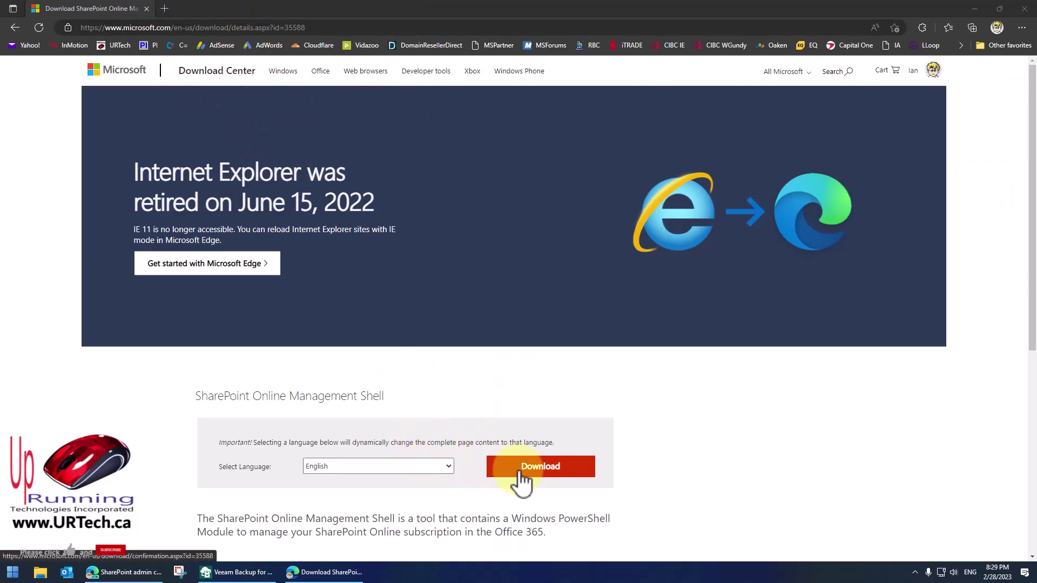
Close the SharePoint Online Management Shell download page window
click(1025, 10)
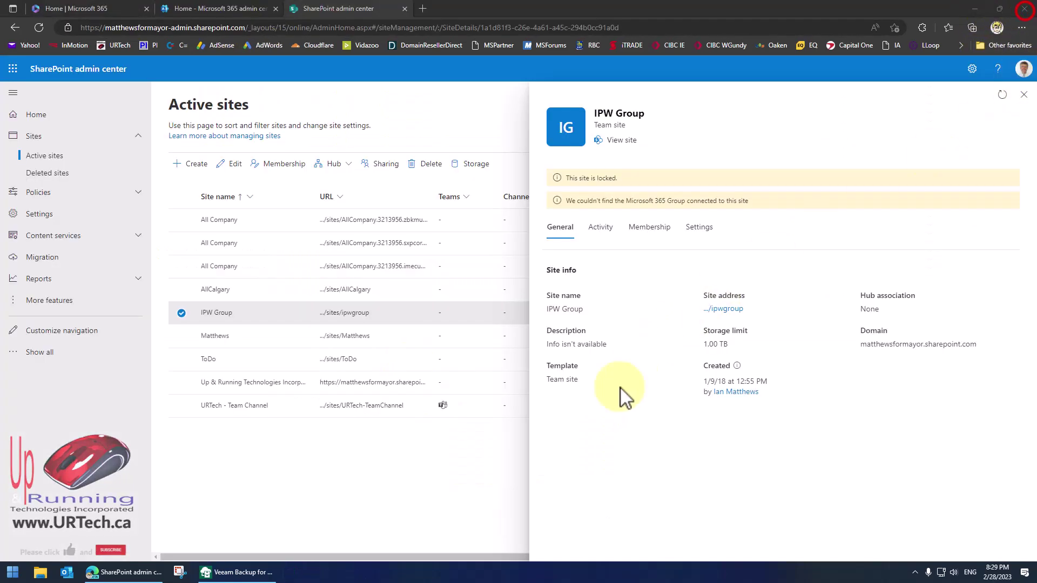
Search Start for SharePoint Online Management Shell, then launch Windows Terminal (Admin) instead
click(10, 573)
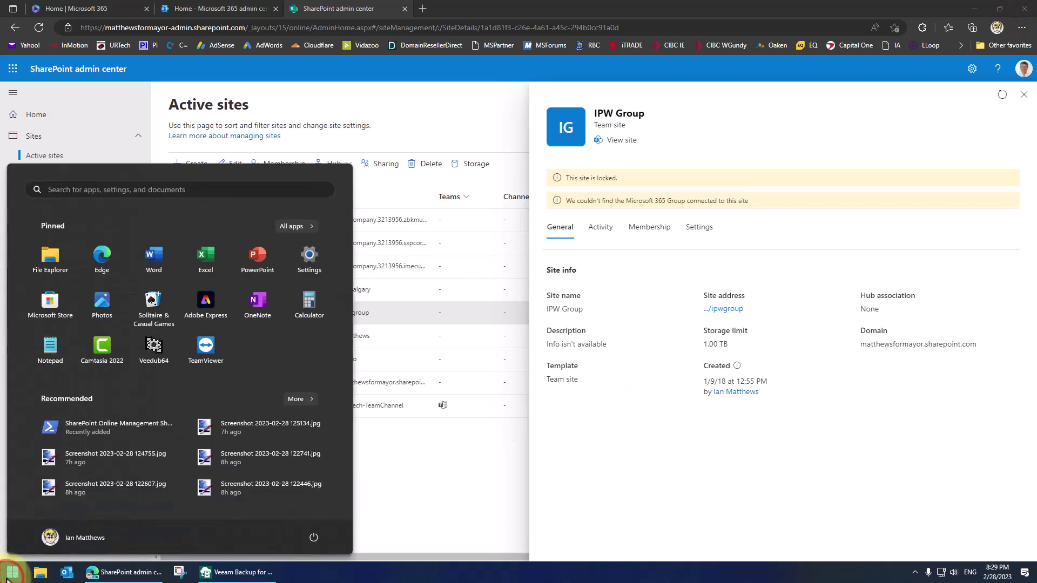
text(shar)
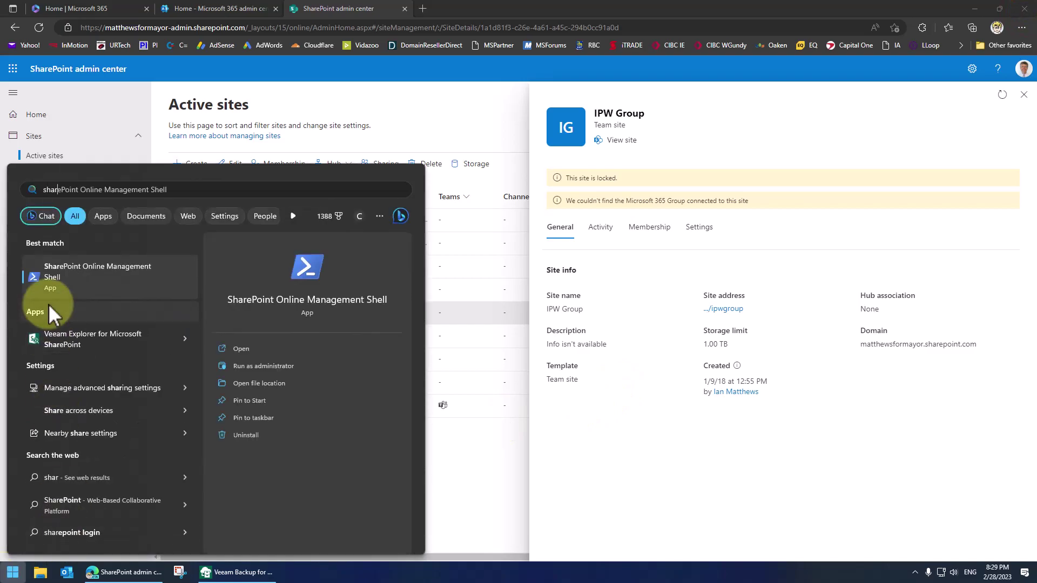
right_click(79, 268)
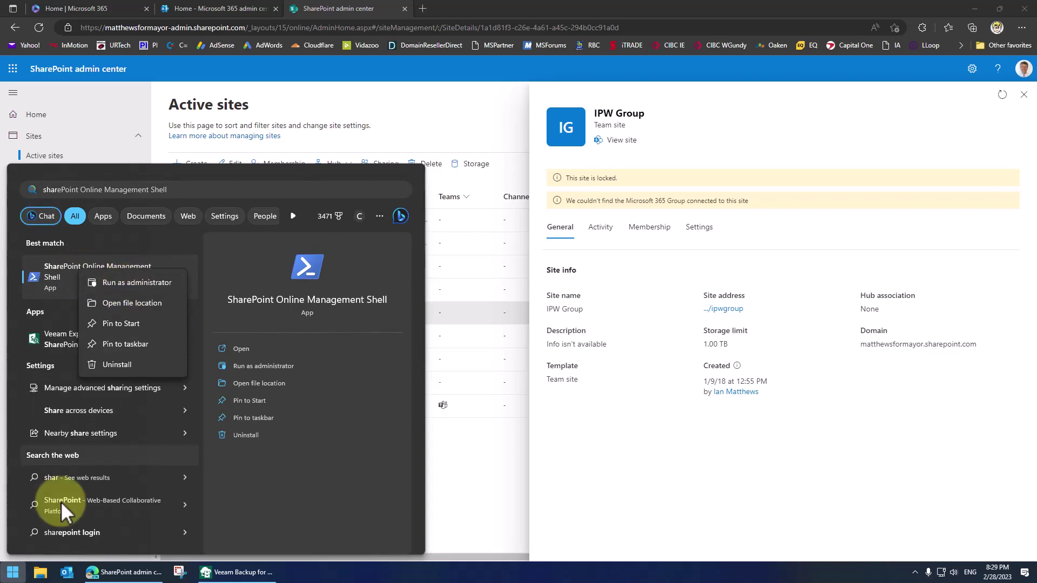
click(13, 574)
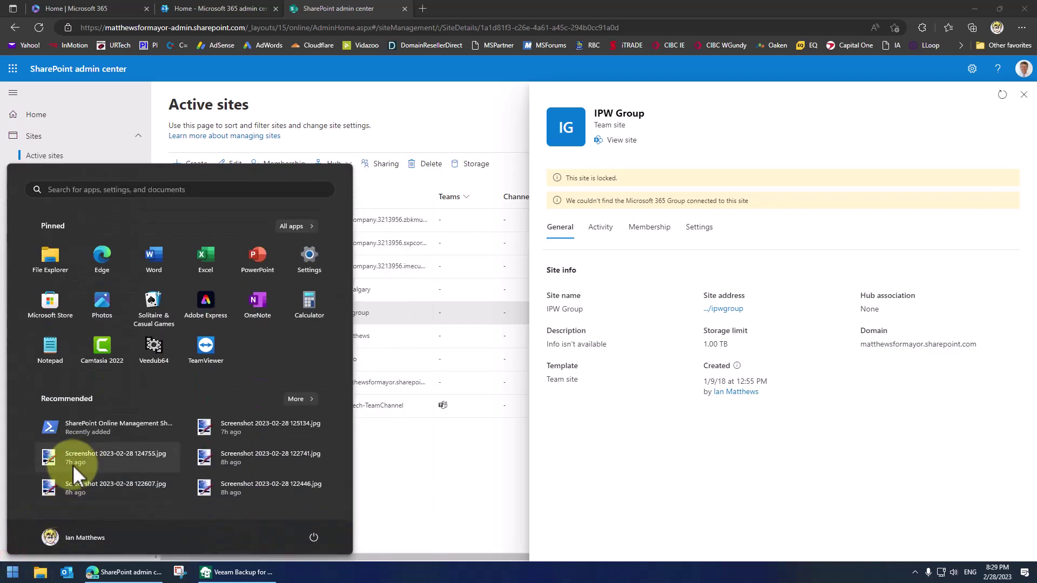
right_click(12, 575)
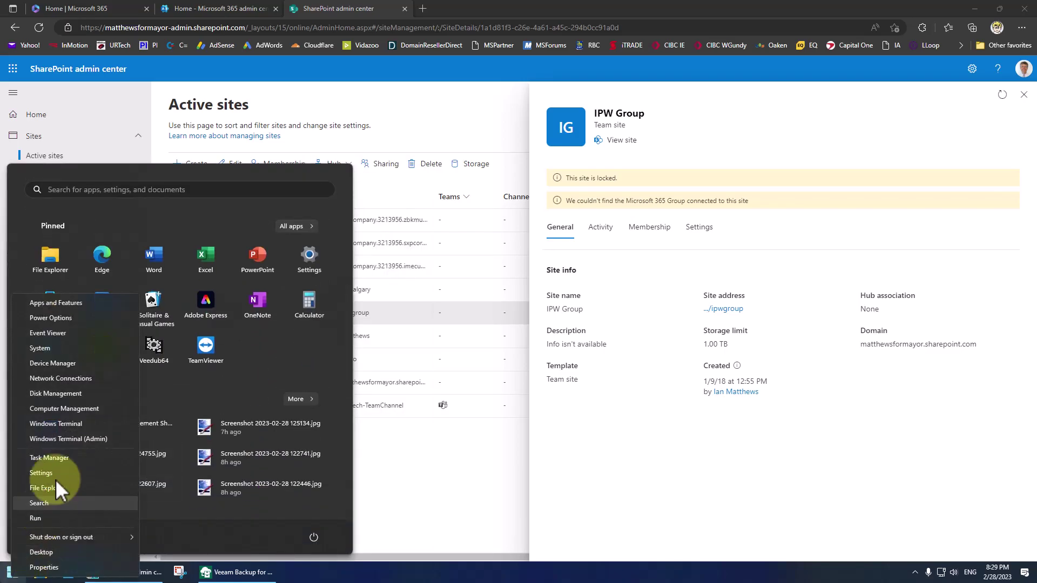
click(80, 437)
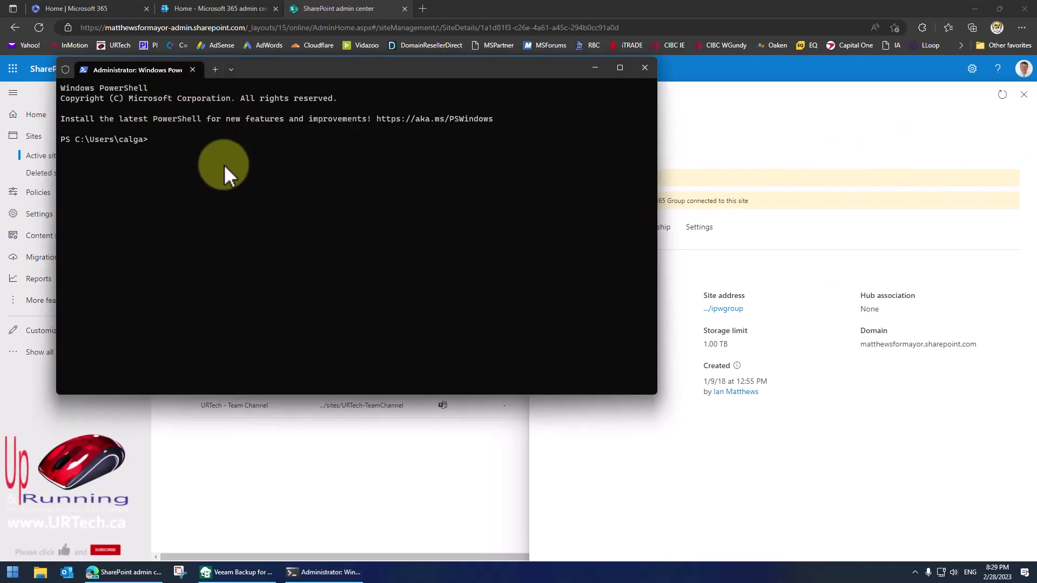
Confirm SharePoint Online module 16.0.23408.0 is installed and paste the Connect-SPOService command
text(Get-Module -Name Microsoft.Online.SharePoint.PowerShell -ListAvailable | Select Name,Version)
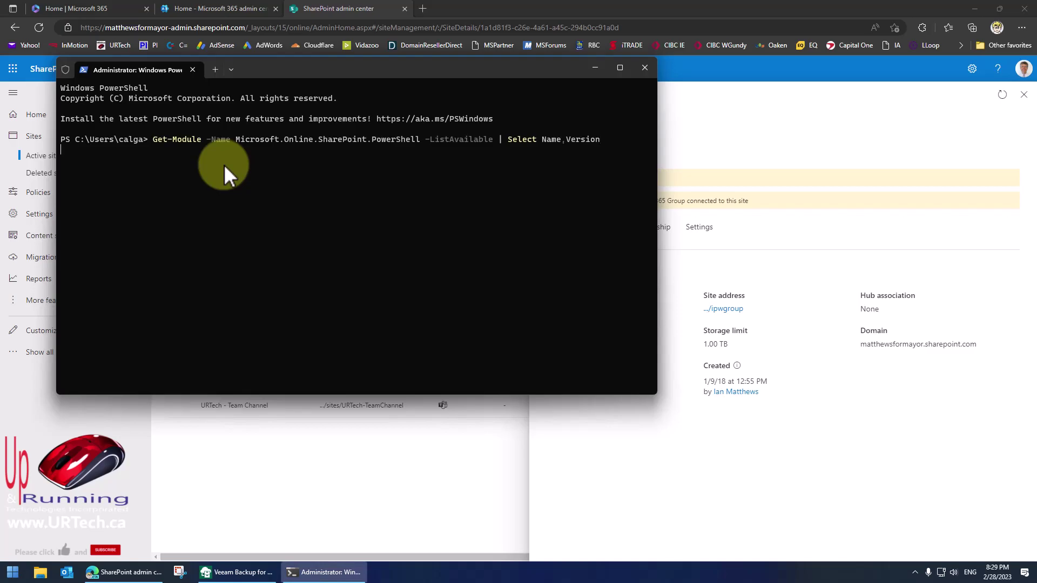
key(Return)
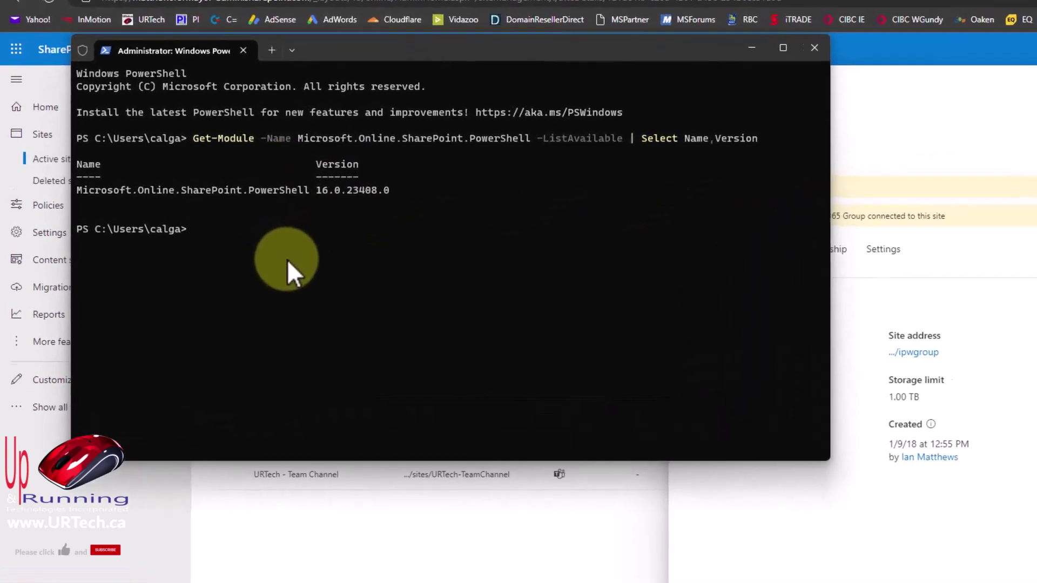
key(ctrl+v)
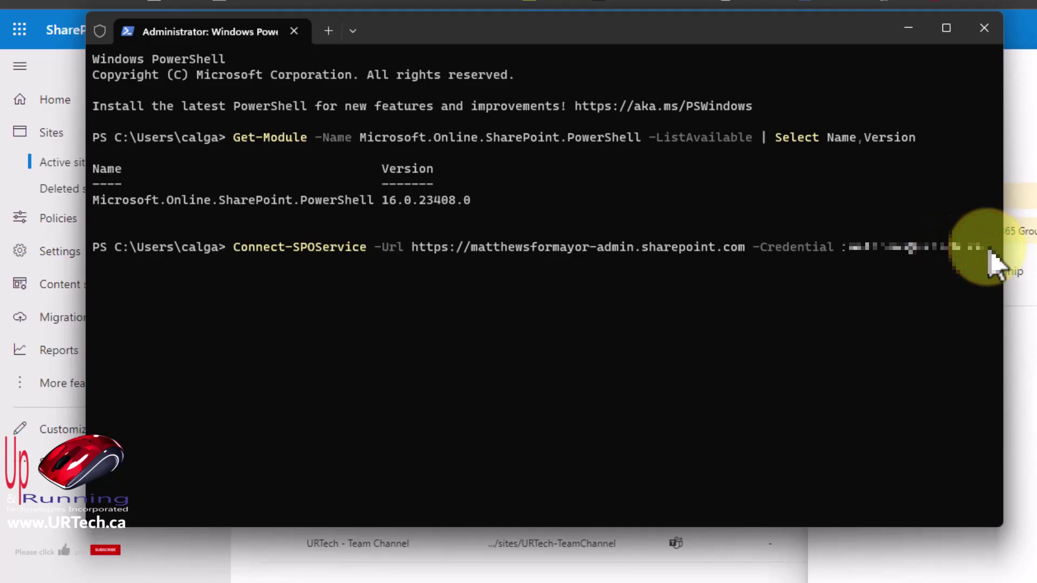
Run Connect-SPOService and submit the admin password; sign-in fails with a name/password mismatch
key(Return)
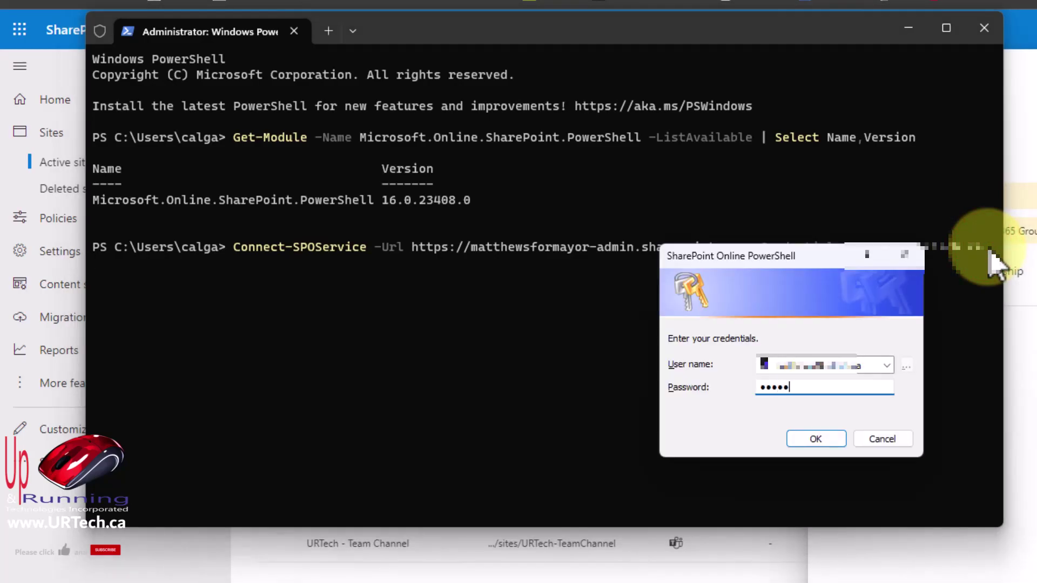
key(Return)
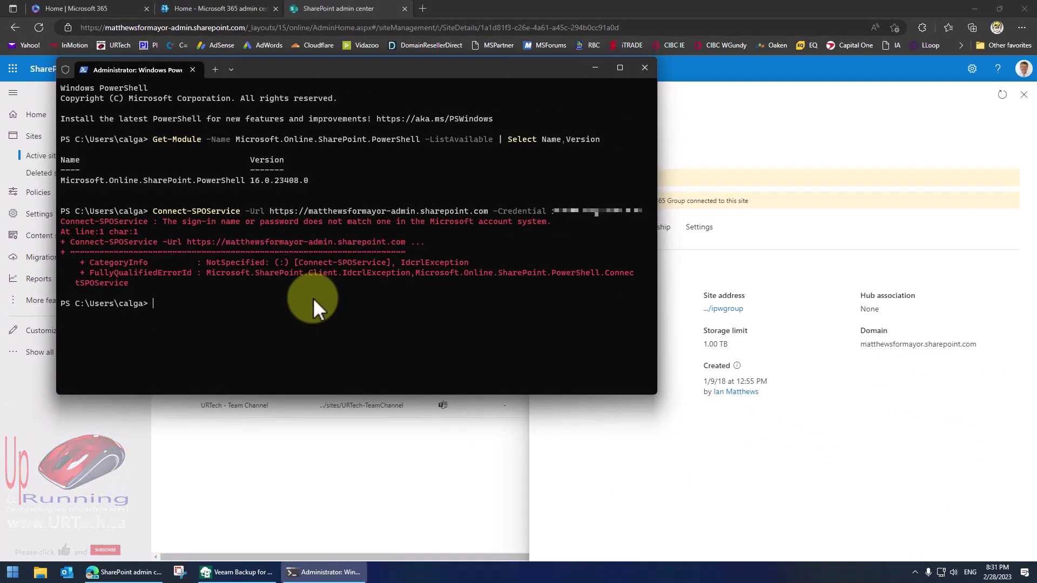
Rerun Connect-SPOService without credentials, sign in with the admin account, and paste the Set-SPOSite unlock command
text(Connect-SPOService -Url https://matthewsformayor-admin.sharepoint.com)
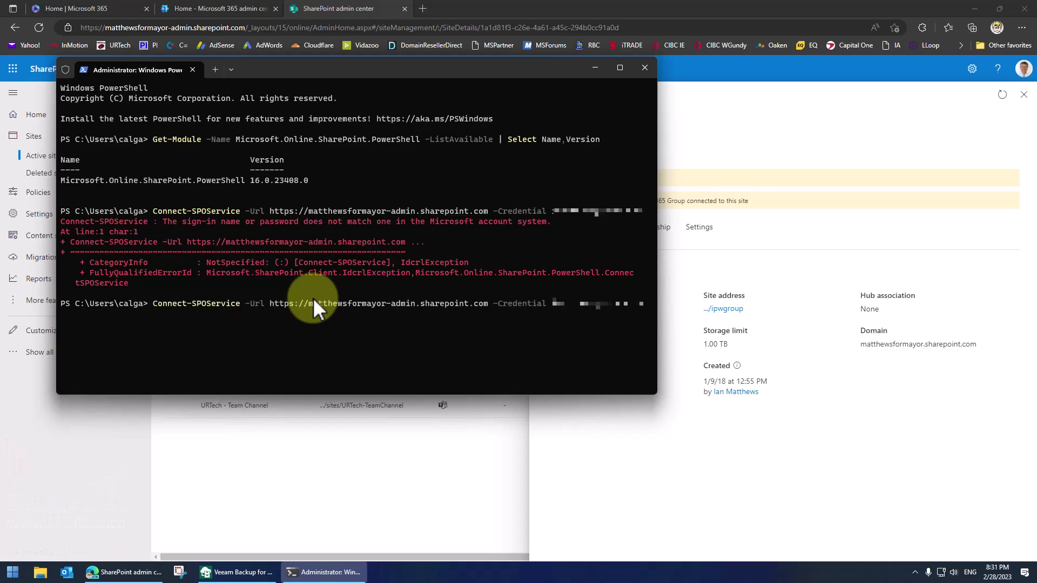
key(Return)
click(470, 82)
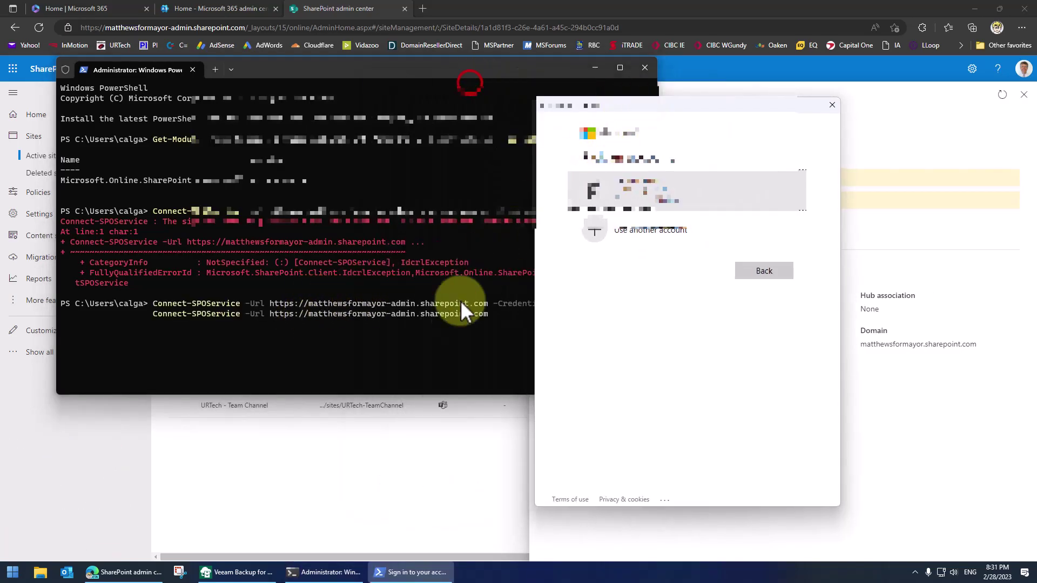
click(596, 136)
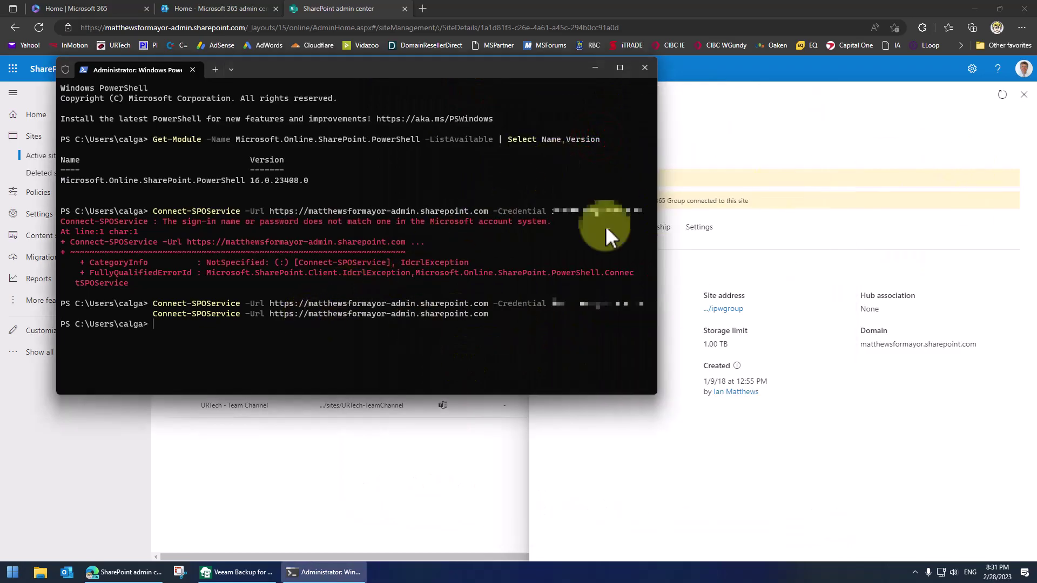
text(Set-SPOSite -Identity "https://matthewsformayor.sharepoint.com/sites/ipwgroup" -LockState "unlock")
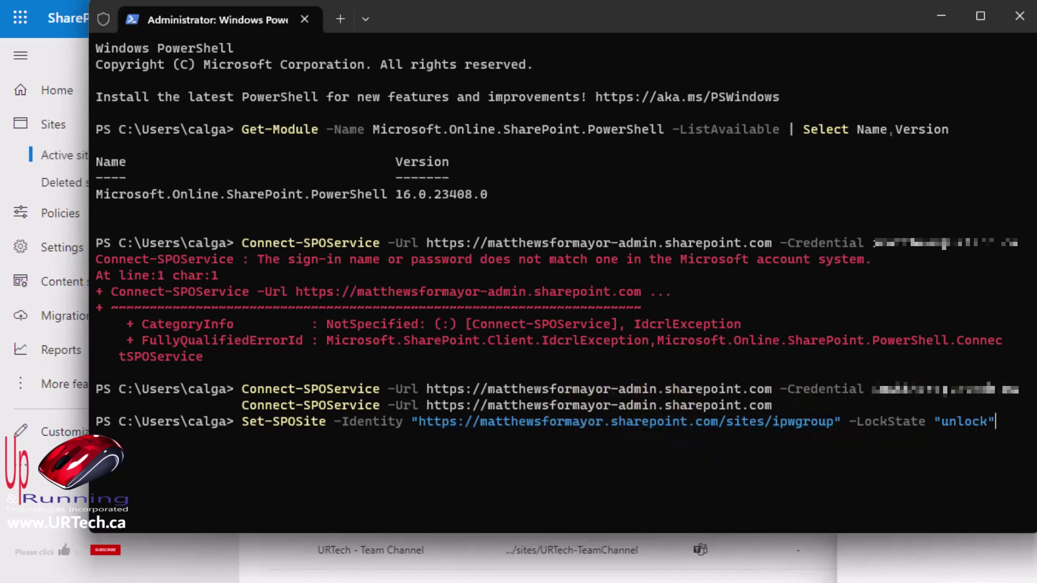
key(alt+Tab)
right_click(564, 410)
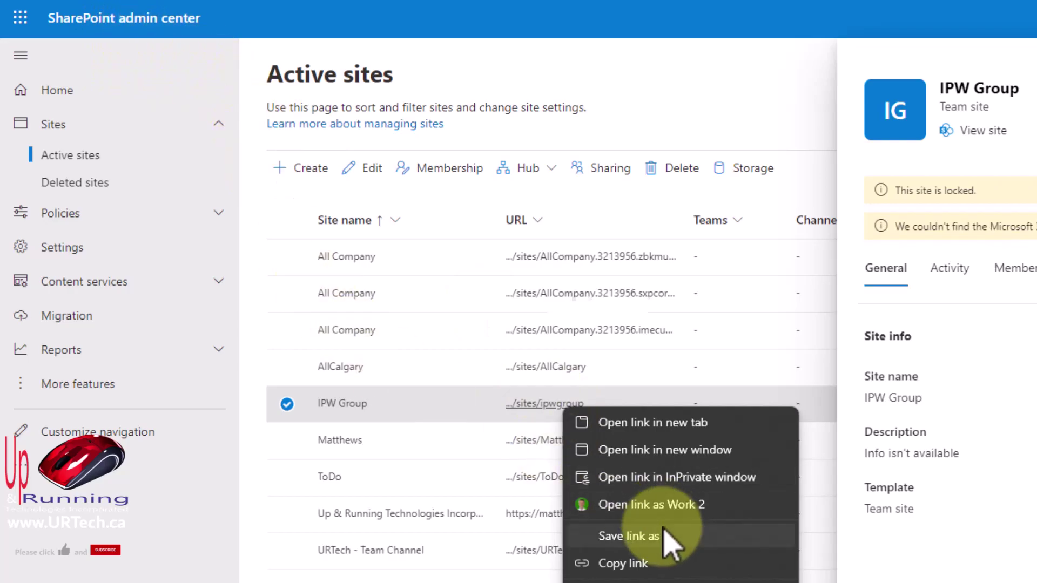
click(642, 561)
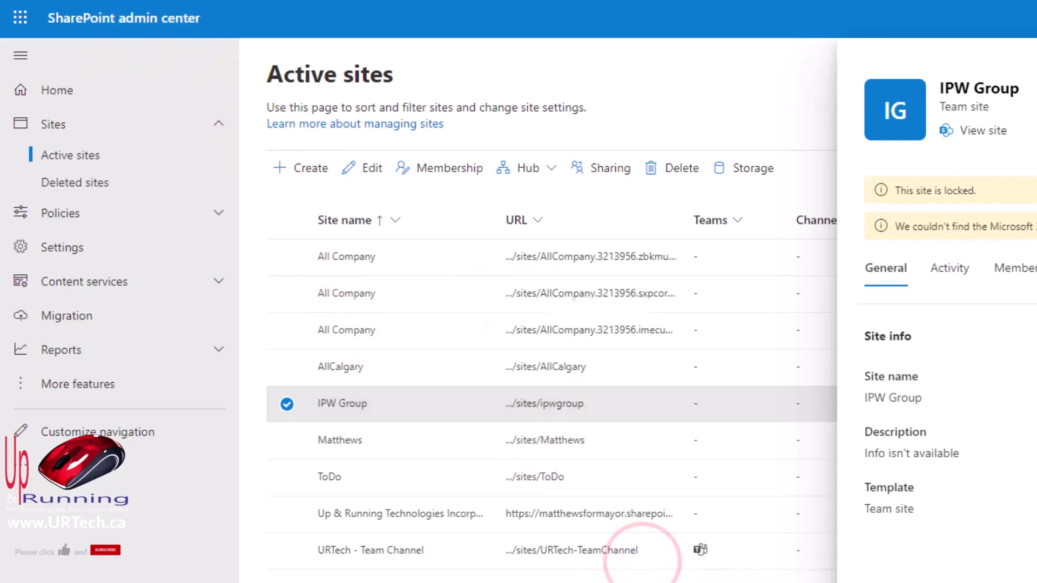
key(F11)
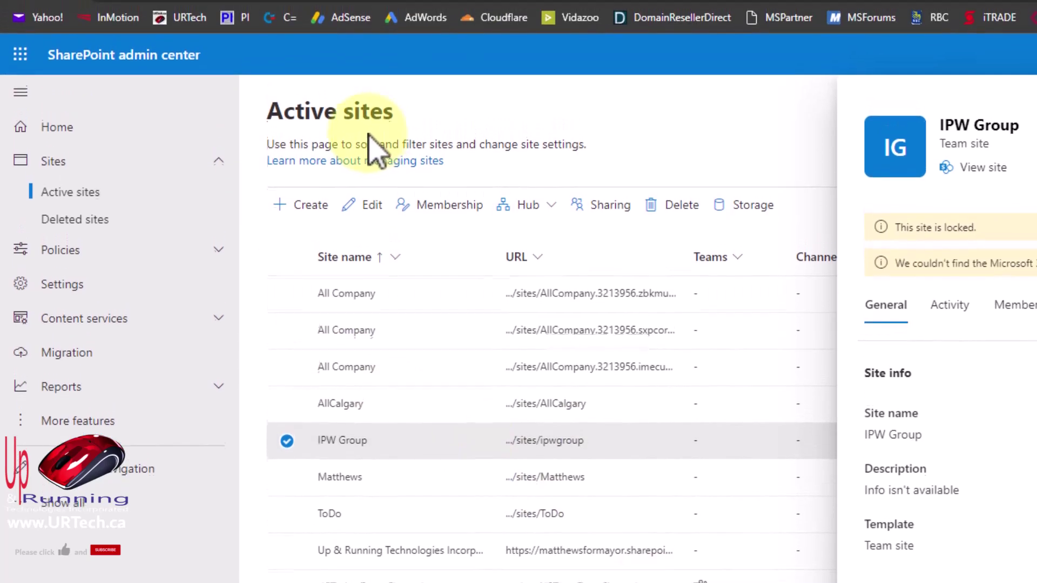
click(370, 43)
text(https://matthewsformayor.sharepoint.com/sites/ipwgroup)
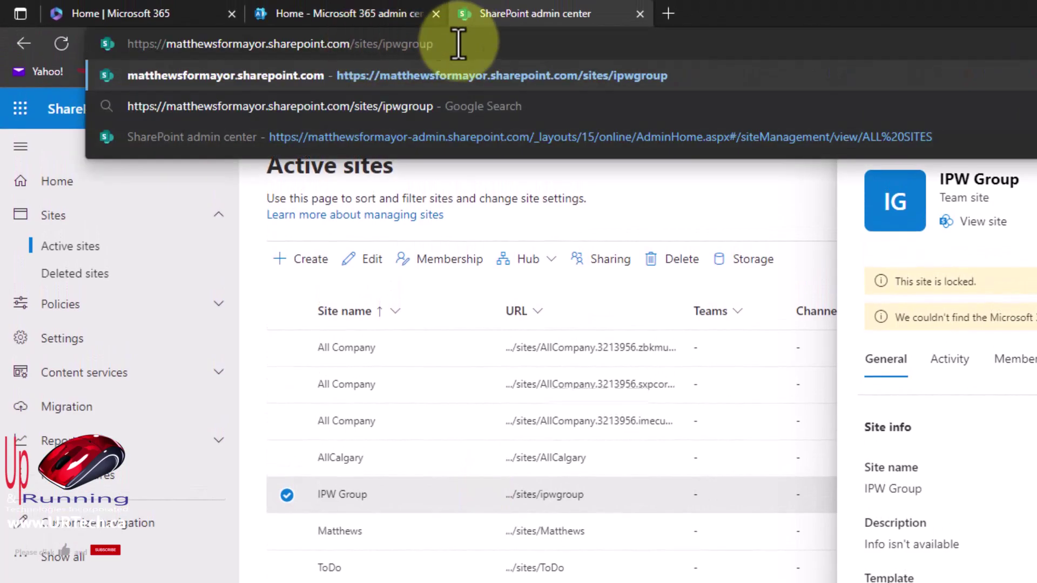
drag(230, 44, 479, 49)
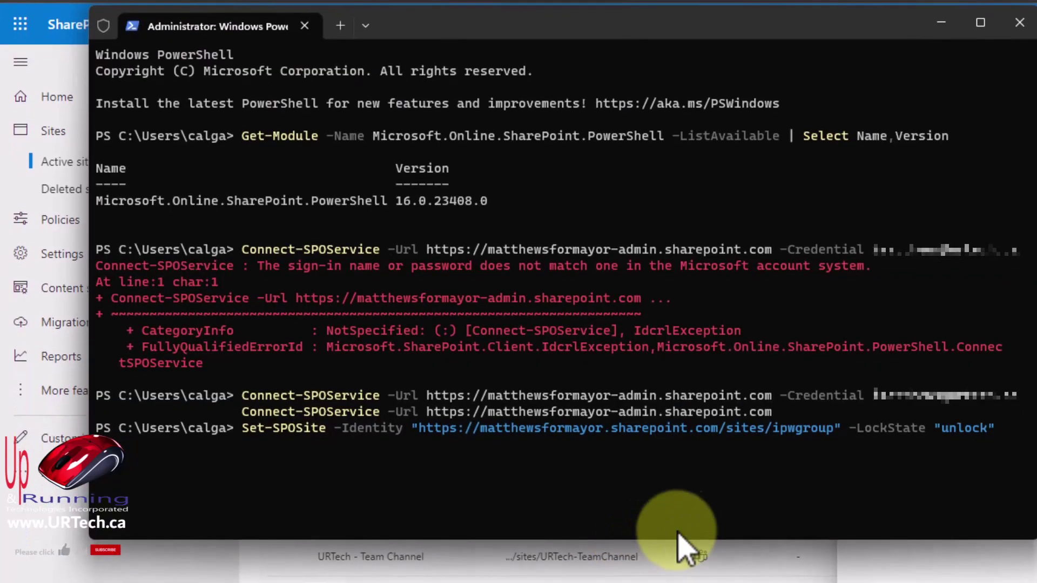
click(999, 427)
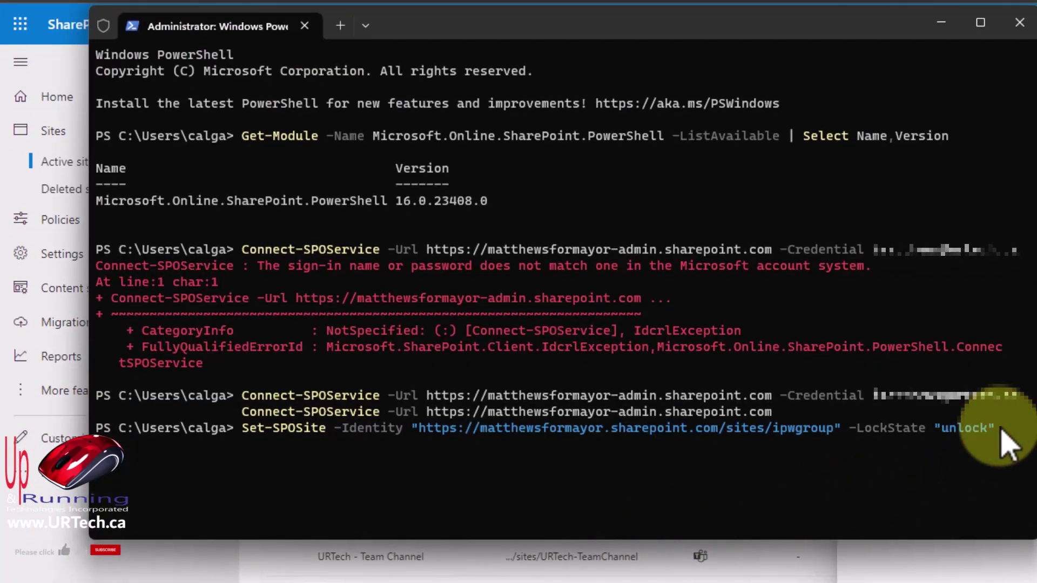
Run the Set-SPOSite unlock command, then delete the IPW Group site from Active sites
key(Return)
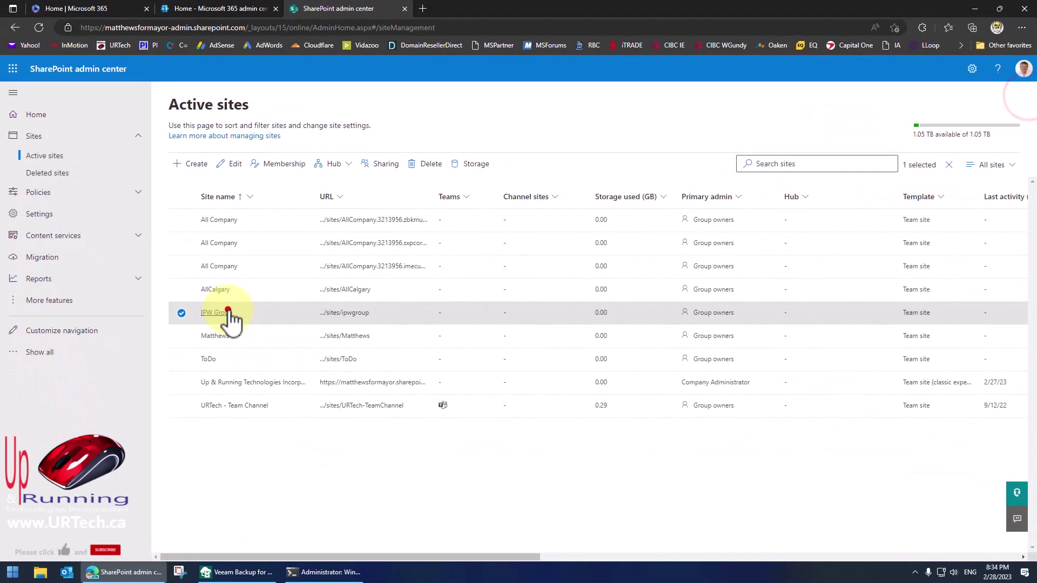
click(362, 409)
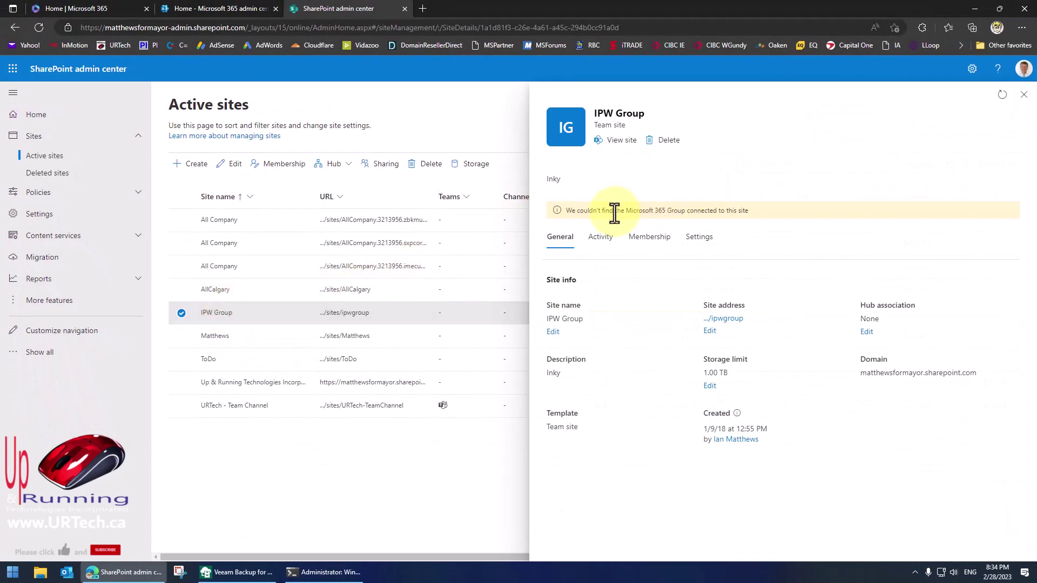
click(668, 141)
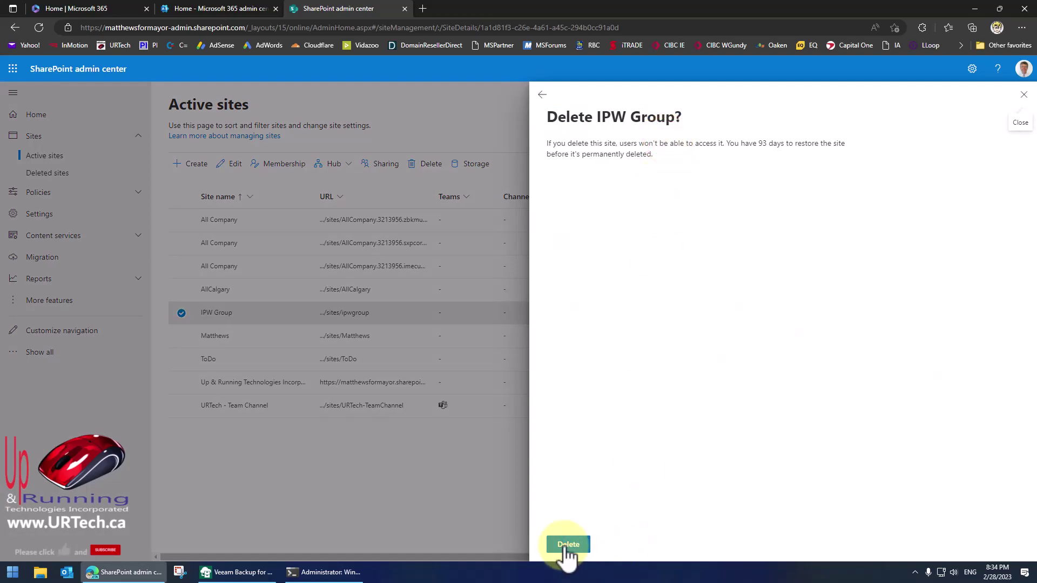
click(567, 545)
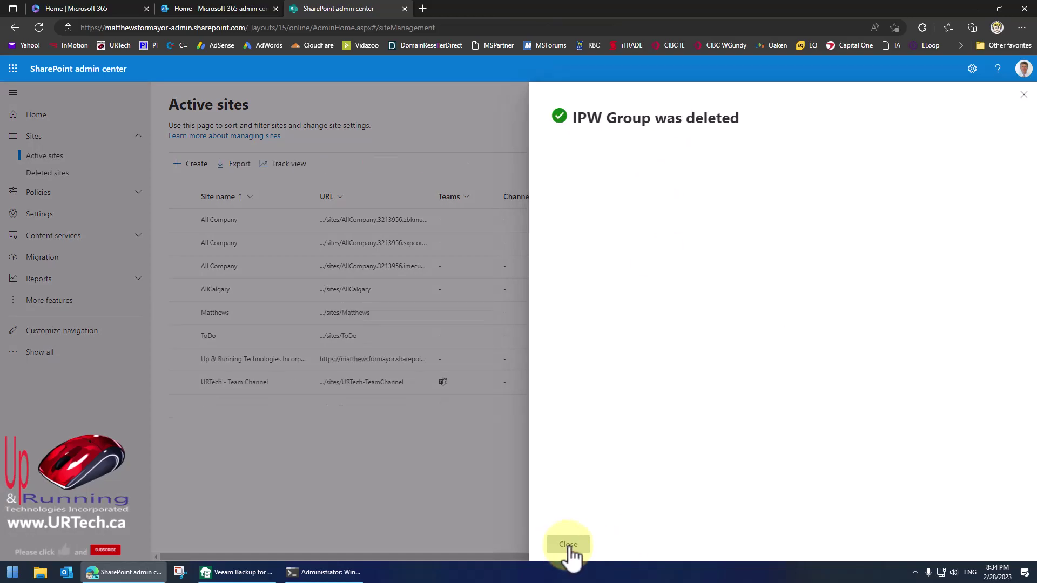
click(568, 545)
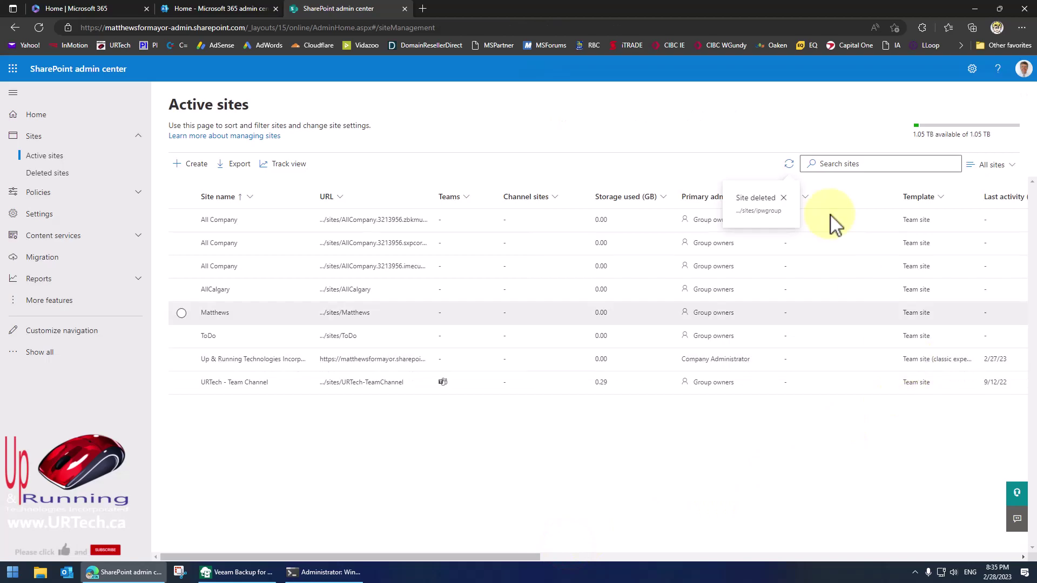
Dismiss the 'Site deleted' toast for the IPW Group site
click(783, 199)
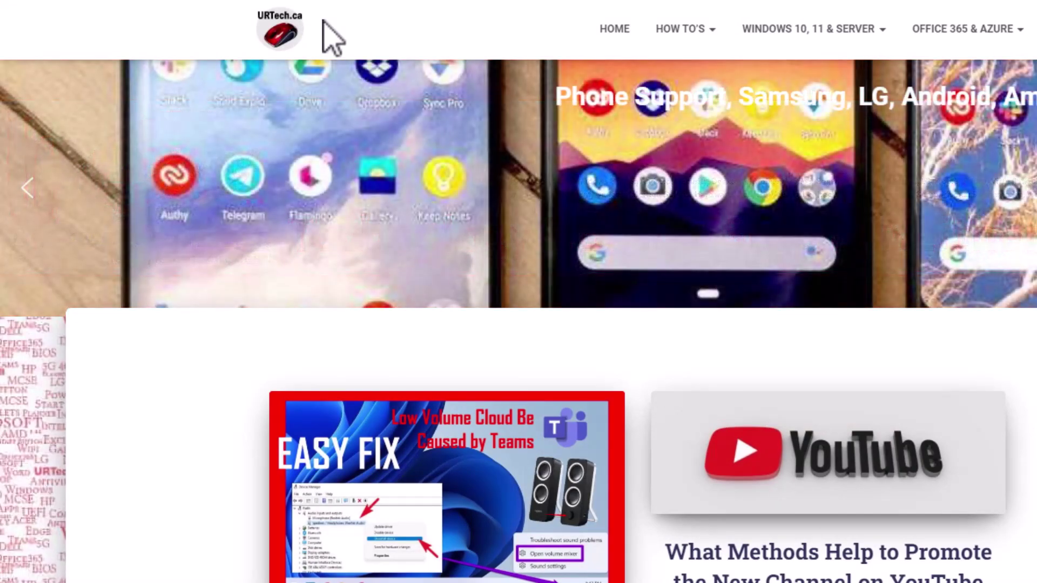
Scroll the URTech.ca home page down to the Bedtime Sleep Mode and Veeam Failure articles
scroll(459, 283, down, 15)
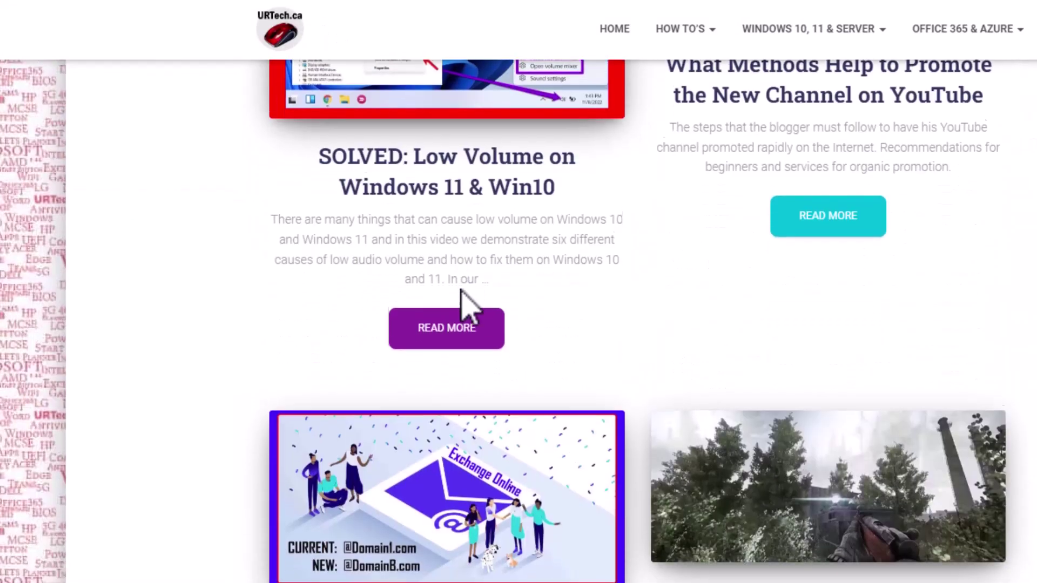
scroll(461, 290, down, 1)
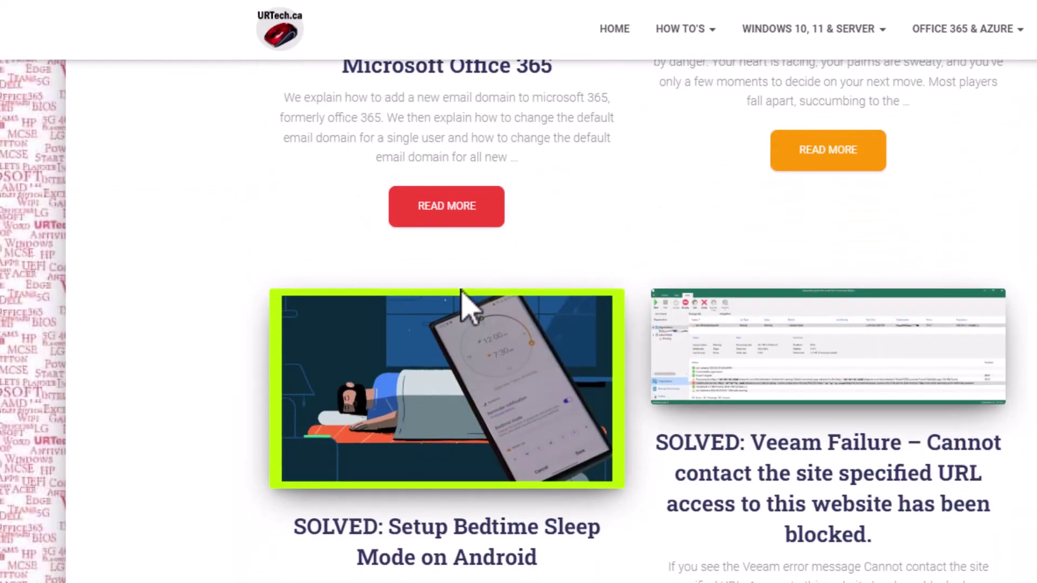
scroll(460, 289, down, 5)
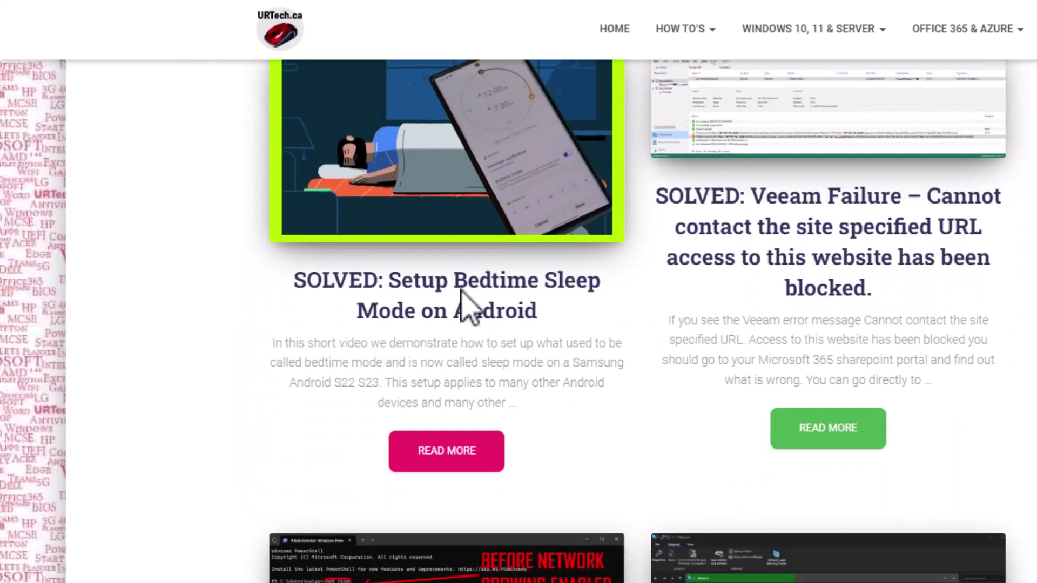